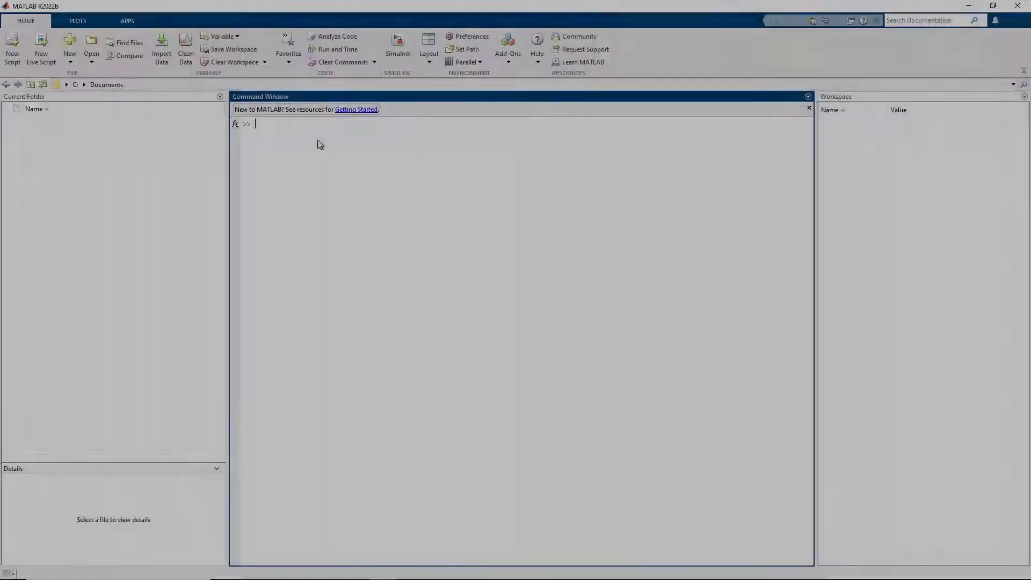
# - Launch Fuzzy Logic Designer with fuzzyLogicDesigner and start from the Mamdani Type-1 template
pyautogui.write('fuzzyLogicDesigner')
pyautogui.press('Return')
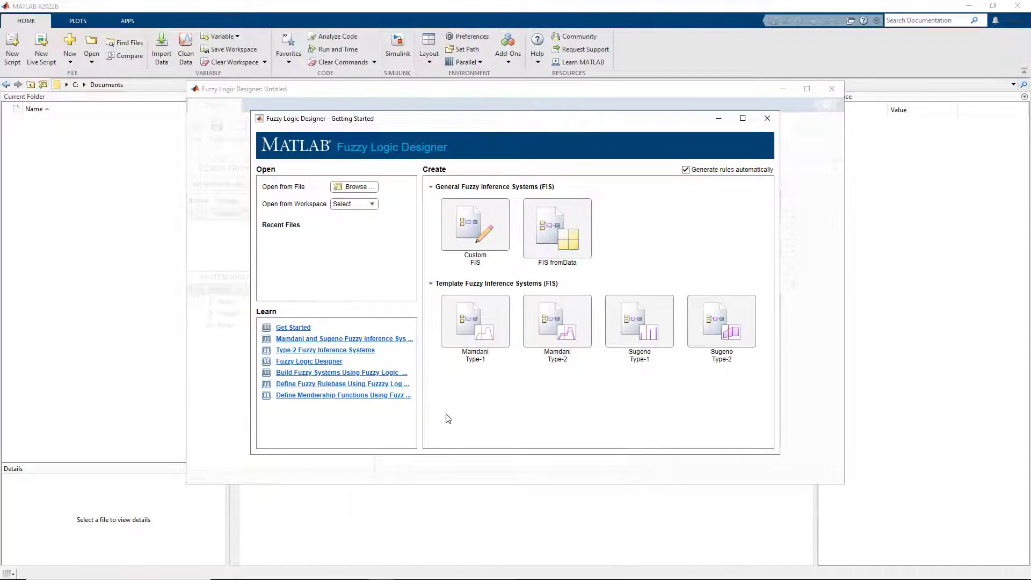
pyautogui.click(473, 333)
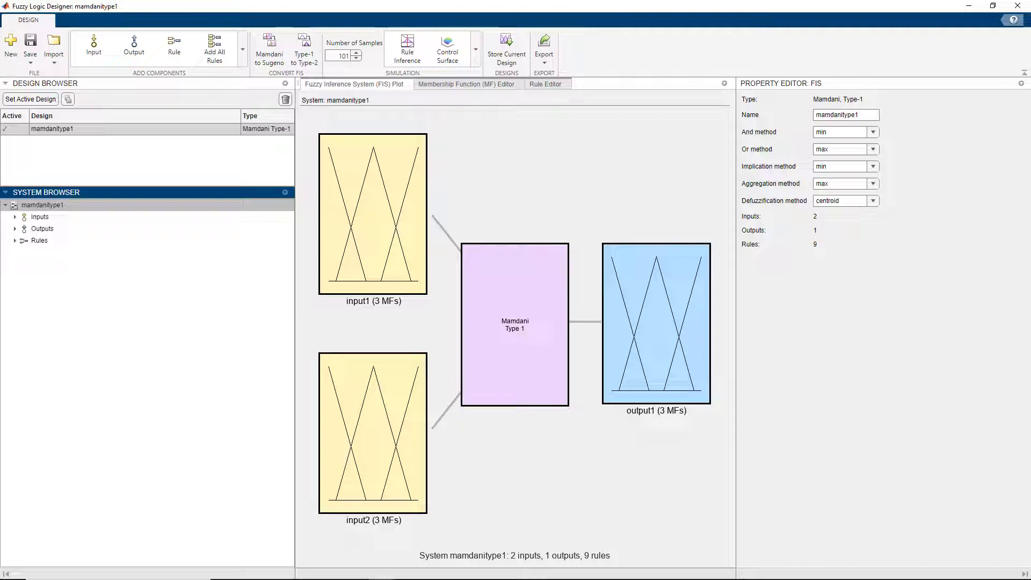
# - Rename input1 to service, input2 to food and output1 to tip
pyautogui.click(396, 249)
pyautogui.doubleClick(806, 100)
pyautogui.write('service')
pyautogui.click(369, 421)
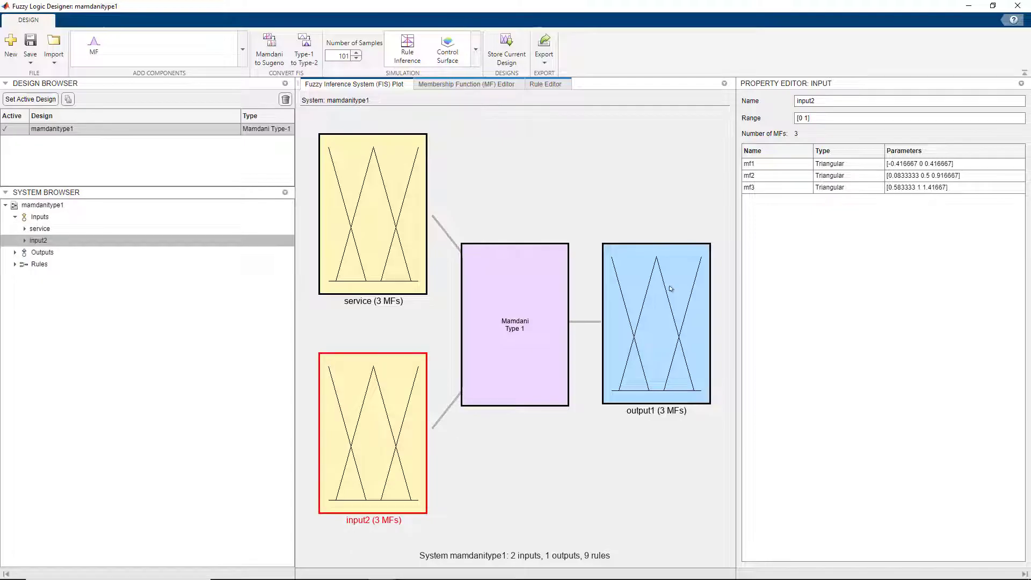
pyautogui.doubleClick(805, 100)
pyautogui.write('food')
pyautogui.press('Return')
pyautogui.click(656, 342)
pyautogui.doubleClick(807, 101)
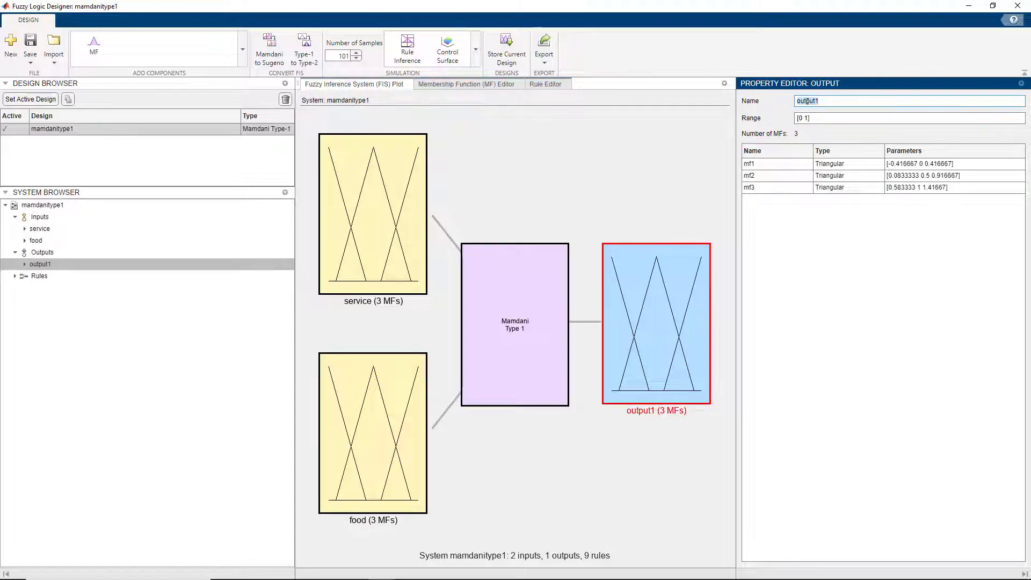
pyautogui.write('tip')
pyautogui.press('Return')
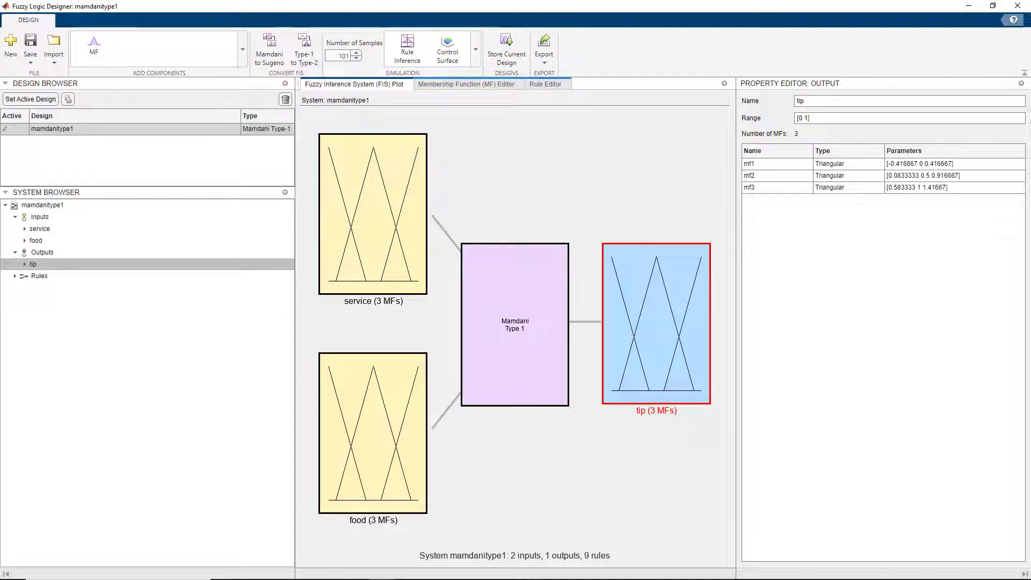
# - Change all three service membership functions to Gaussian
pyautogui.click(40, 229)
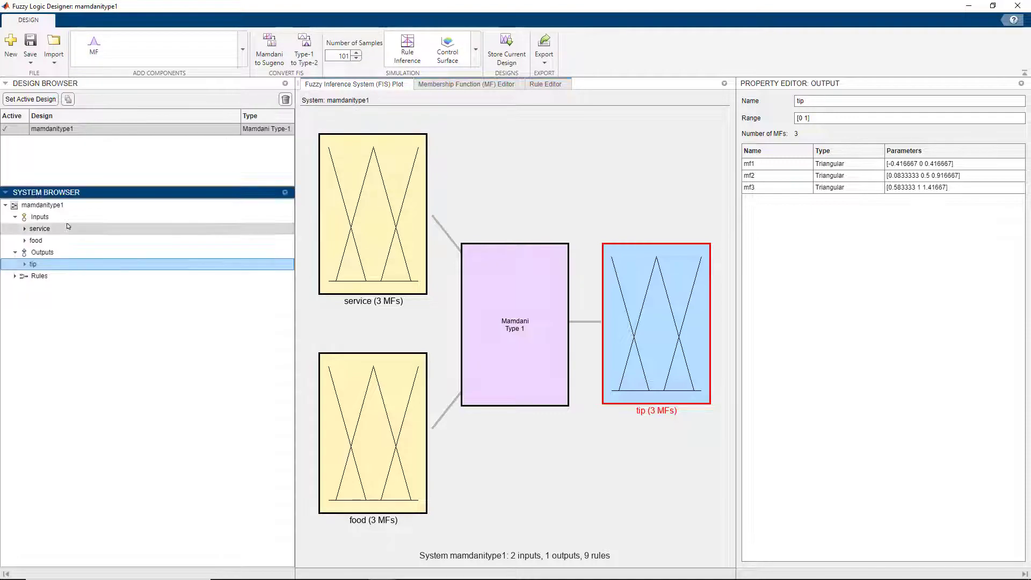
pyautogui.click(849, 164)
pyautogui.click(884, 179)
pyautogui.click(883, 179)
pyautogui.click(868, 191)
pyautogui.click(848, 187)
pyautogui.click(864, 203)
# - Name the service membership functions poor, good and excellent
pyautogui.doubleClick(788, 165)
pyautogui.write('poor')
pyautogui.doubleClick(762, 177)
pyautogui.write('good')
pyautogui.doubleClick(776, 188)
pyautogui.write('excellent')
# - Set the poor, good and excellent parameters to [1.5 0], [1.5 5] and [1.5 10]
pyautogui.doubleClick(940, 164)
pyautogui.write('1.5 0')
pyautogui.doubleClick(929, 175)
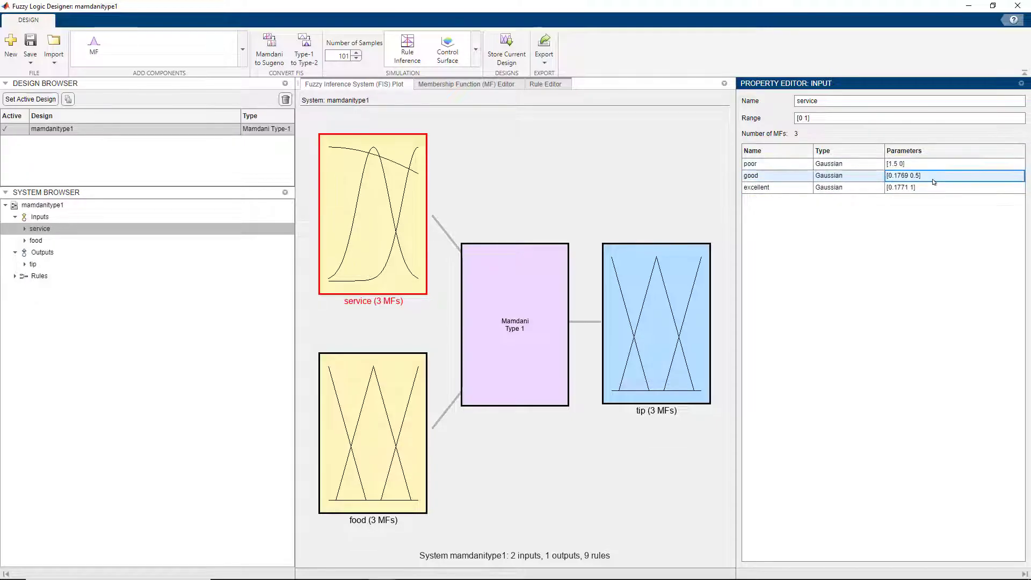
pyautogui.write('1.5 5')
pyautogui.doubleClick(911, 188)
pyautogui.write('1.5 10')
pyautogui.press('Return')
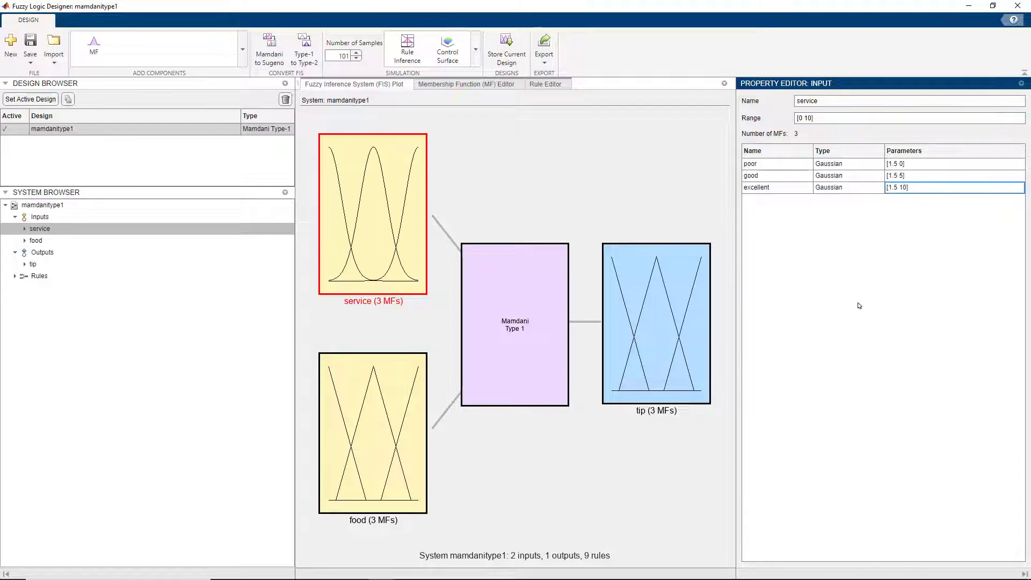
# - Slightly widen the excellent curve in the service membership function plot
pyautogui.click(484, 85)
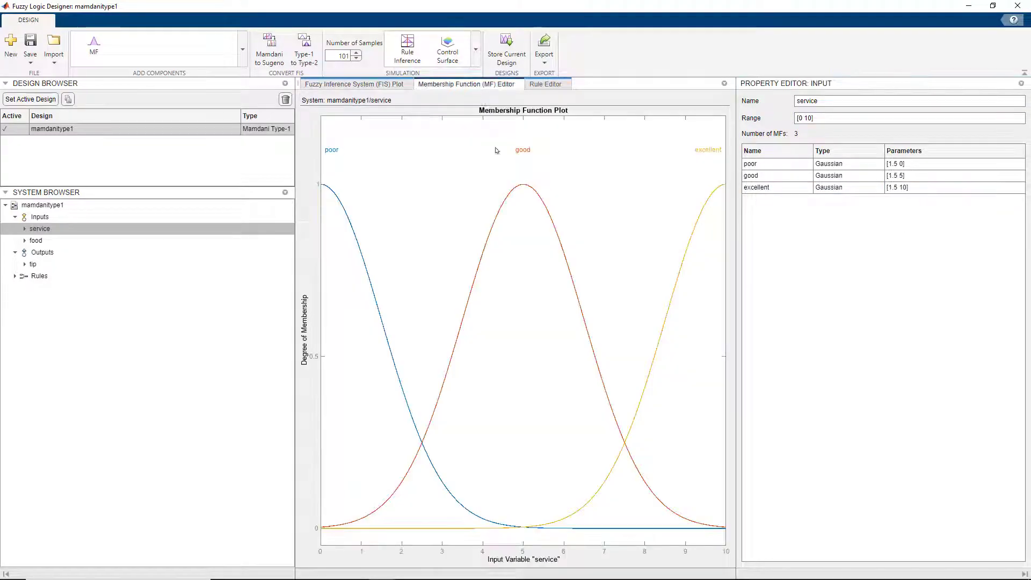
pyautogui.click(658, 352)
pyautogui.moveTo(655, 355)
pyautogui.mouseDown()
pyautogui.moveTo(644, 359)
pyautogui.moveTo(652, 361)
pyautogui.mouseUp()
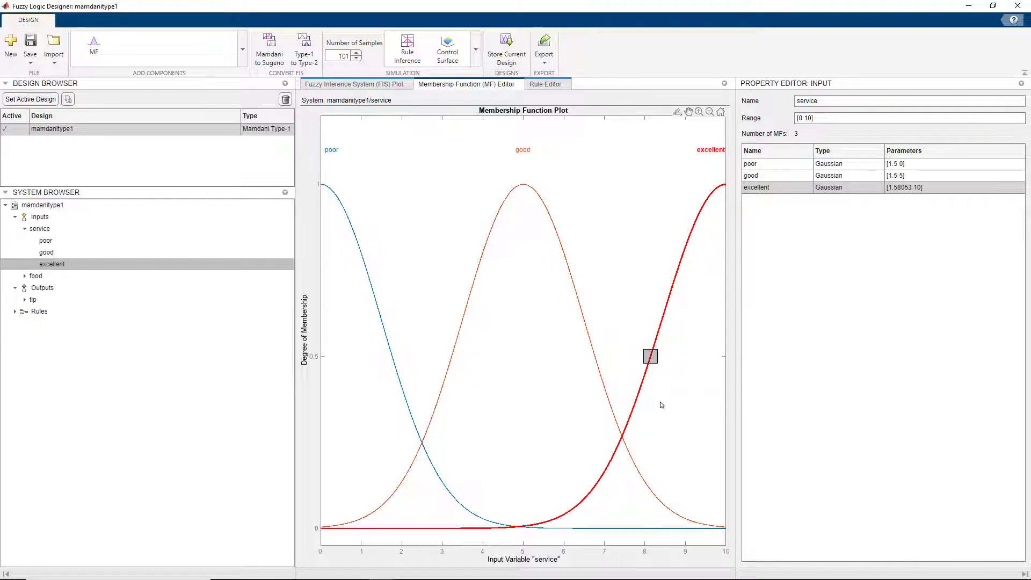
pyautogui.click(356, 86)
pyautogui.click(42, 277)
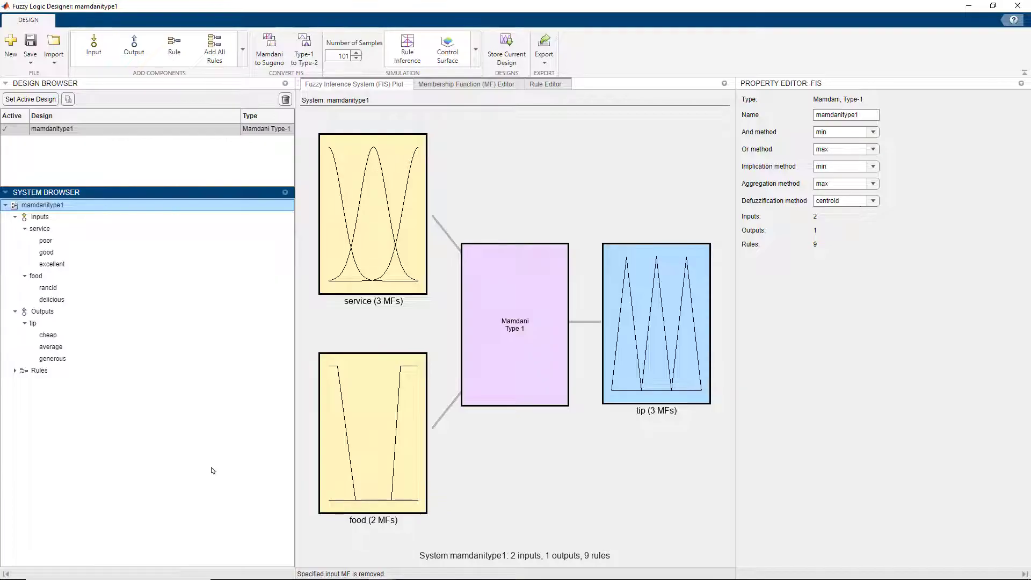
# - Show the nine generated rules in the Rule Editor and inspect rules 1 and 2
pyautogui.rightClick(44, 370)
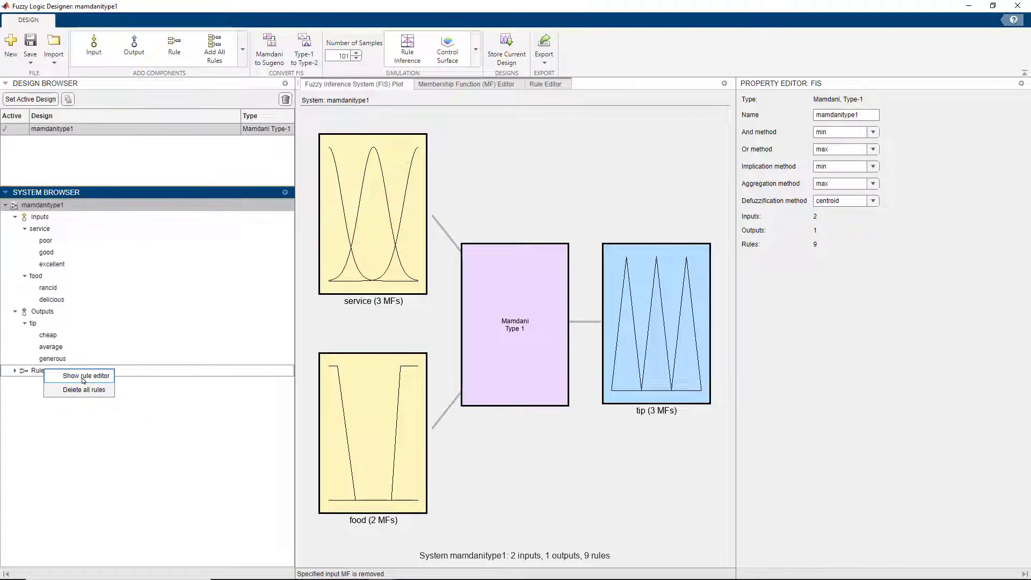
pyautogui.press('Escape')
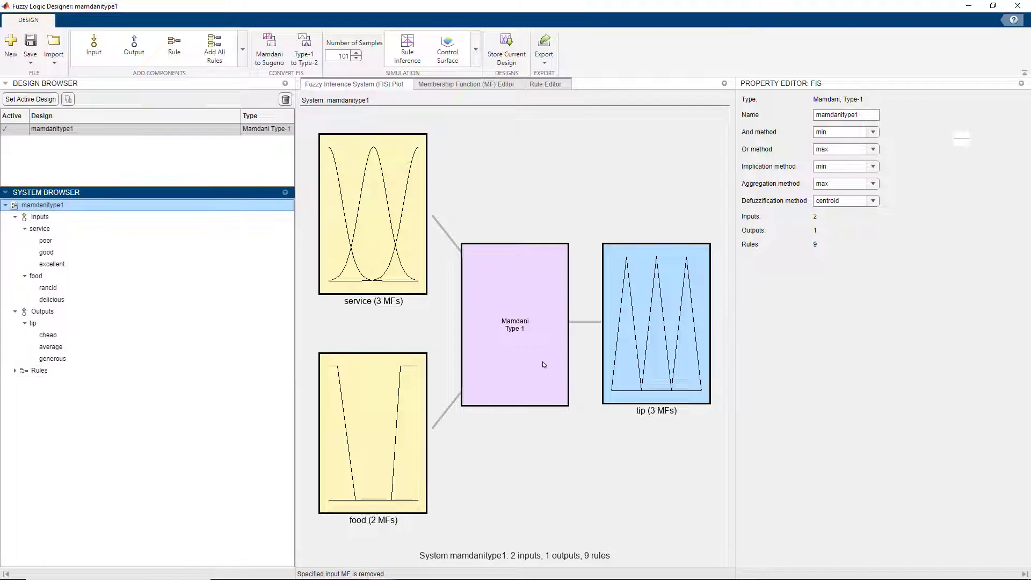
pyautogui.click(553, 356)
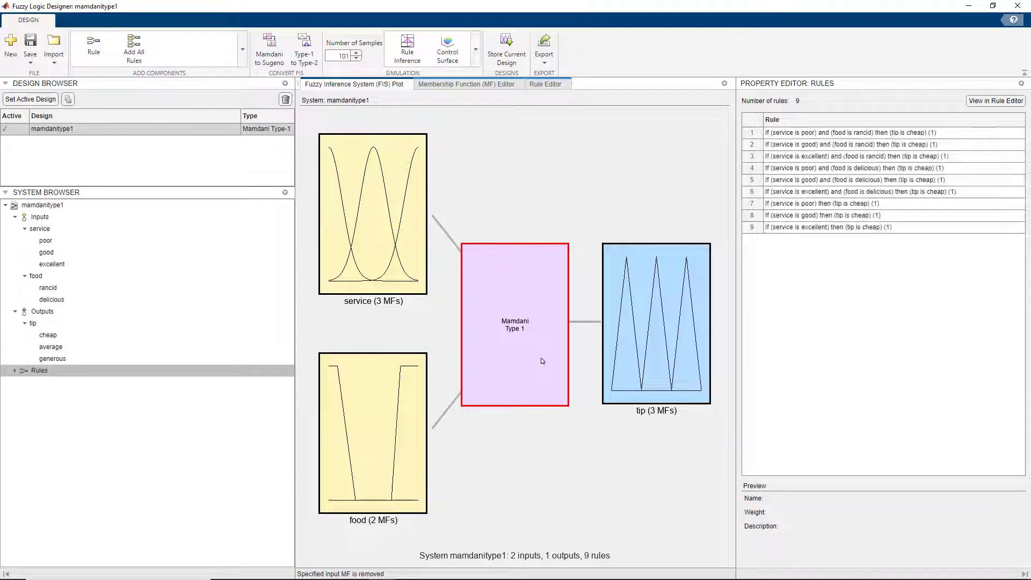
pyautogui.click(981, 102)
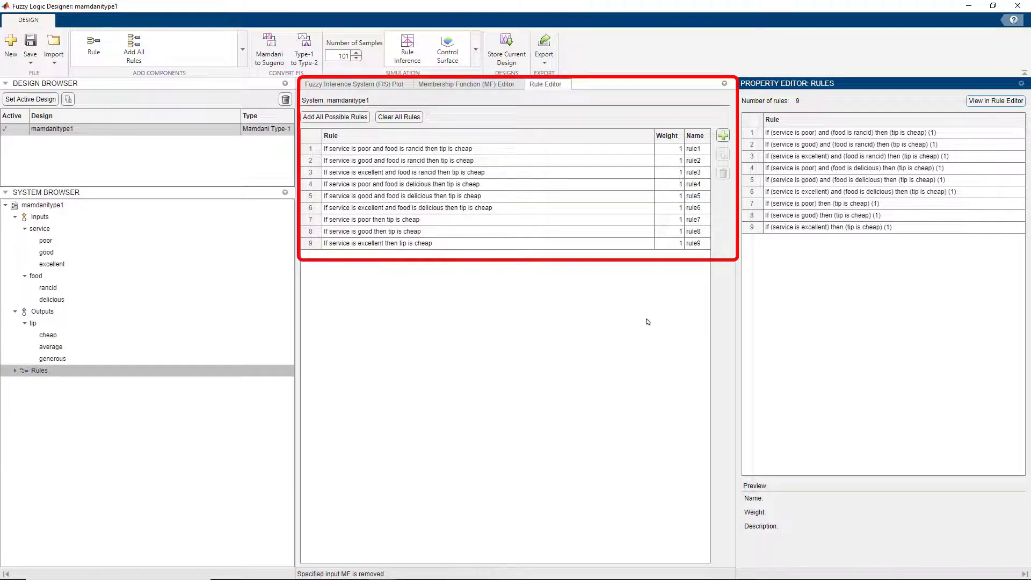
pyautogui.click(464, 153)
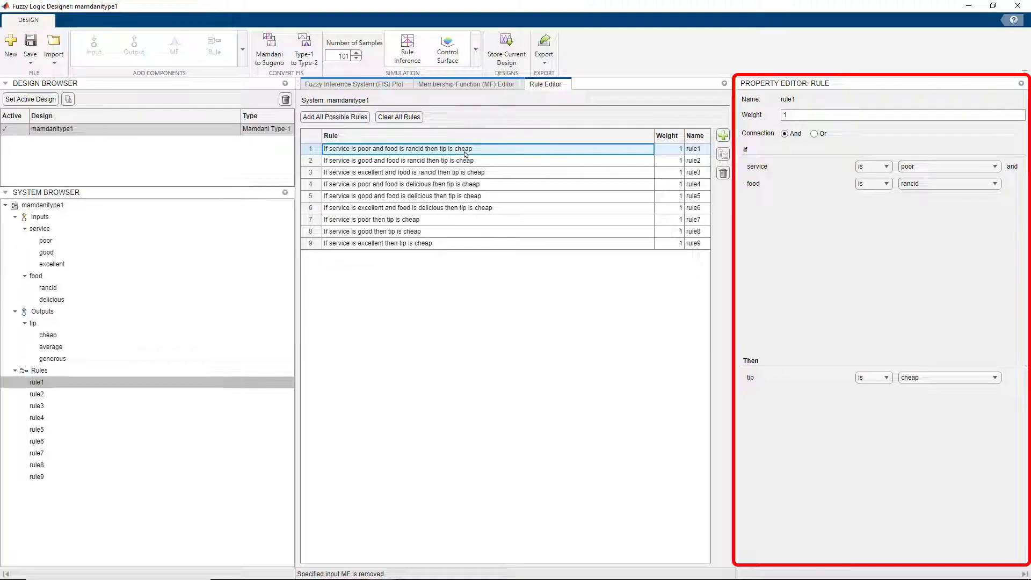
pyautogui.click(465, 163)
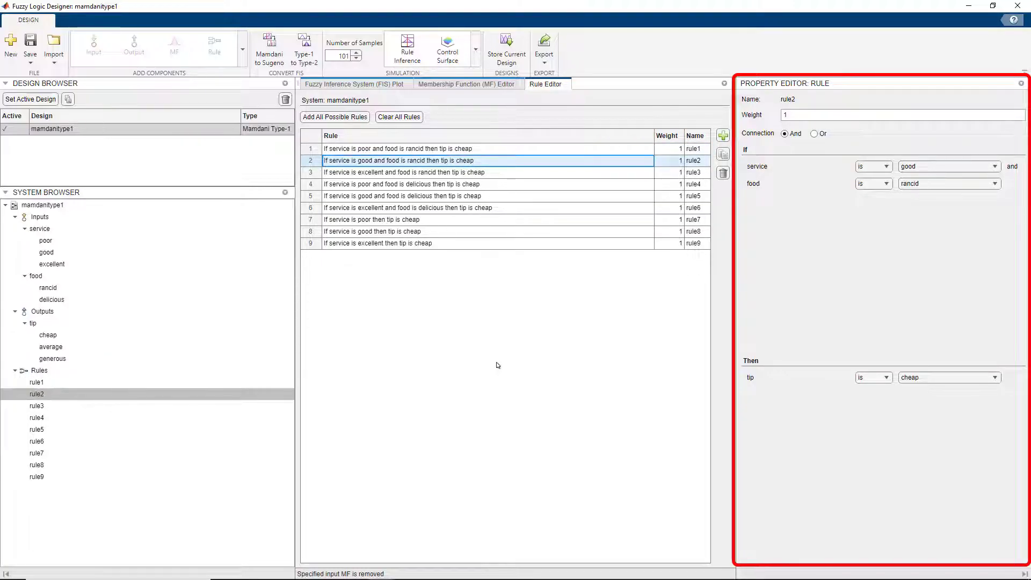
pyautogui.click(36, 382)
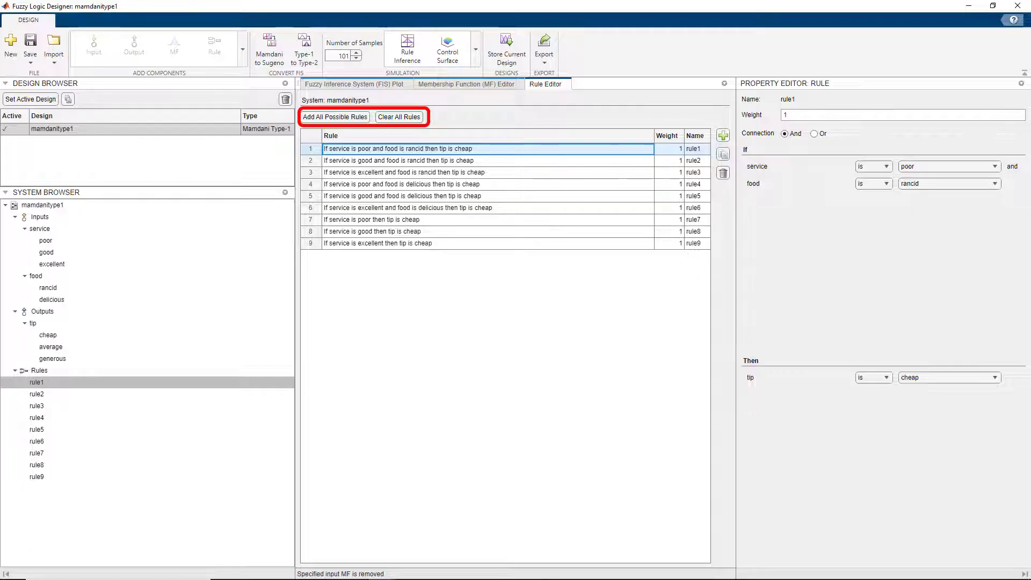
# - Clear all rules and add rule 1 using OR, with food rancid and tip cheap
pyautogui.click(417, 118)
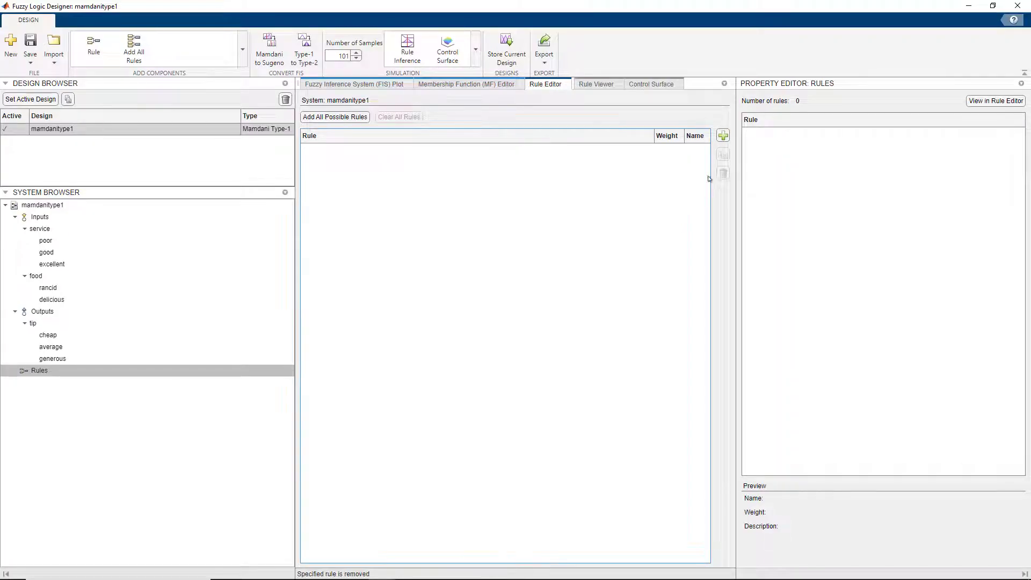
pyautogui.click(723, 135)
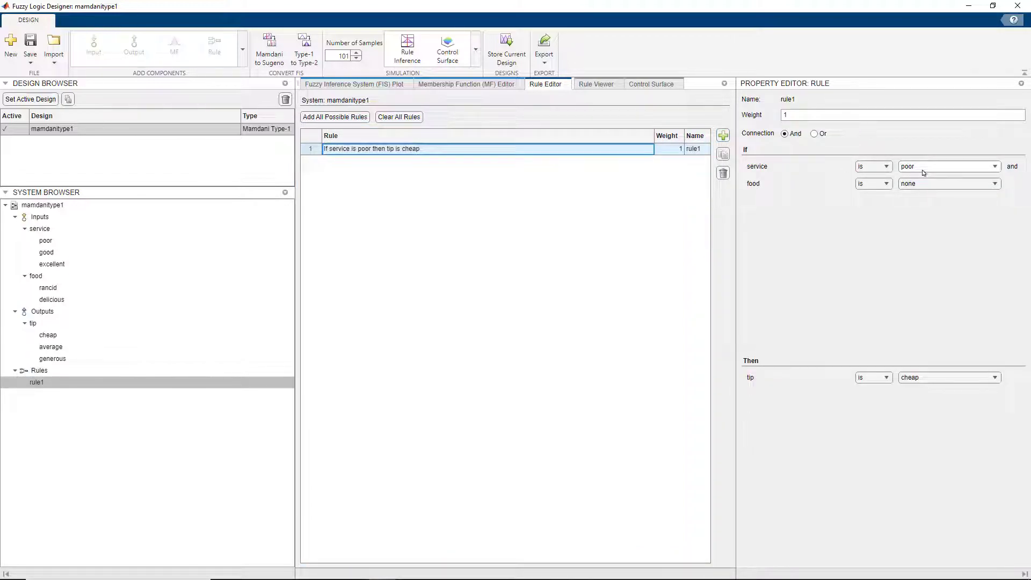
pyautogui.click(814, 133)
pyautogui.click(913, 184)
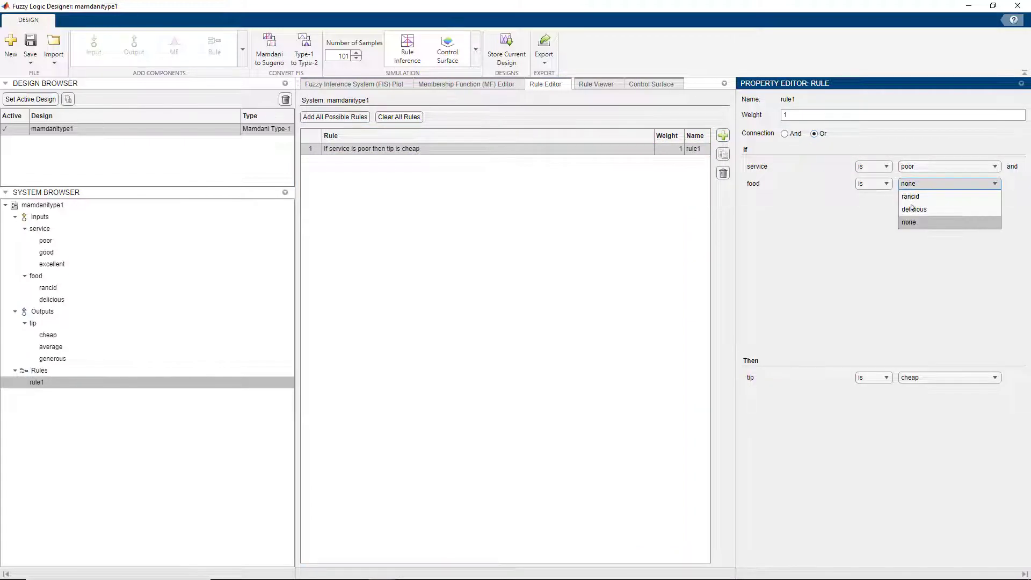
pyautogui.click(913, 196)
pyautogui.click(940, 382)
pyautogui.click(936, 387)
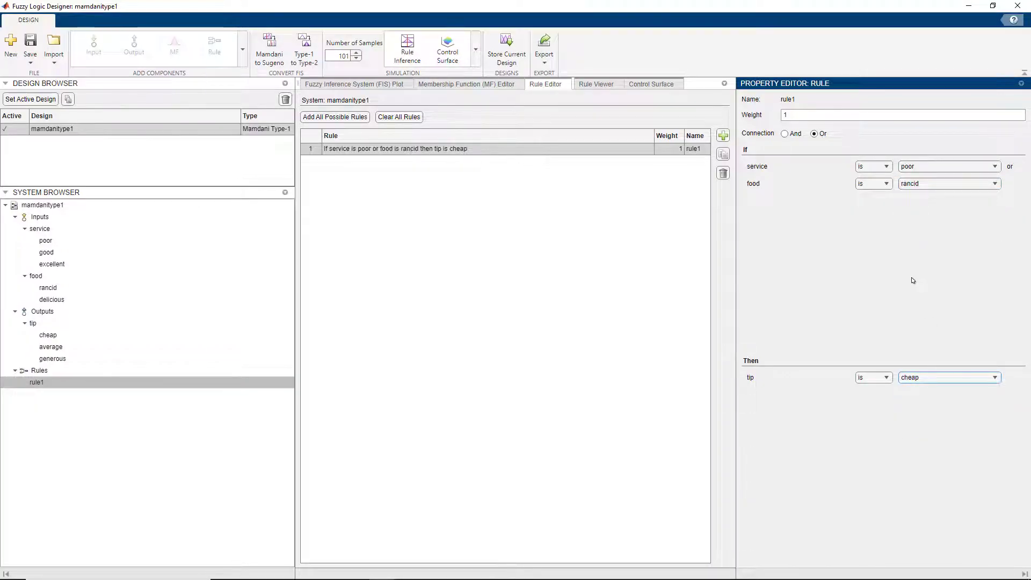
# - Add rule 2: good service gives an average tip, with food left out
pyautogui.click(723, 135)
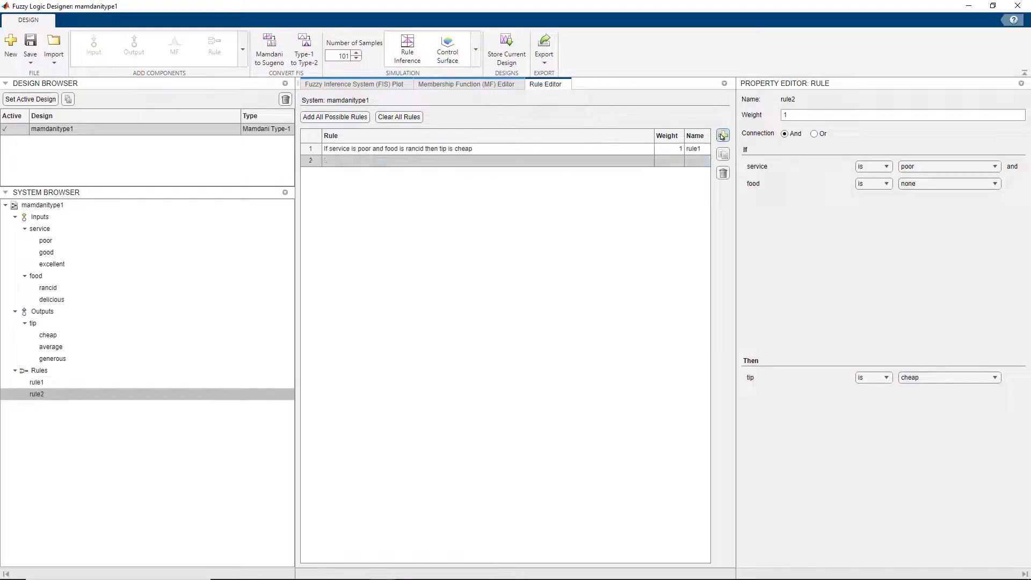
pyautogui.click(918, 167)
pyautogui.click(919, 185)
pyautogui.click(951, 378)
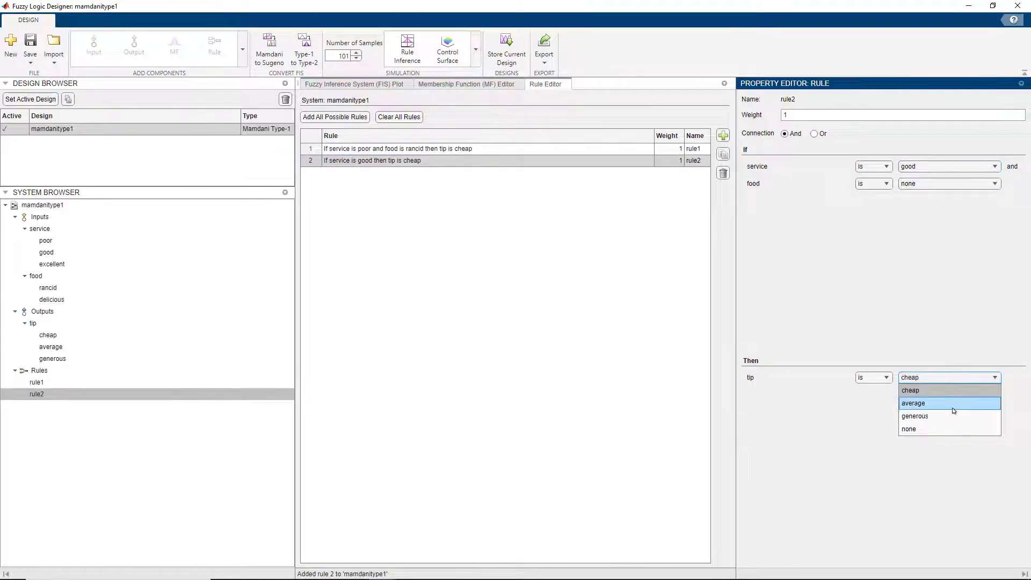
pyautogui.click(951, 400)
pyautogui.click(933, 183)
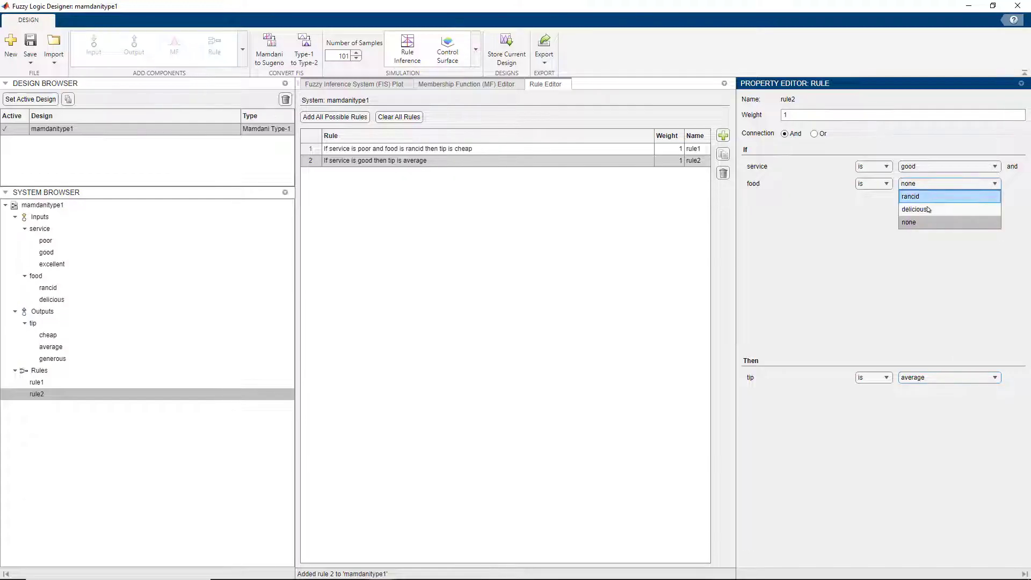
pyautogui.click(924, 225)
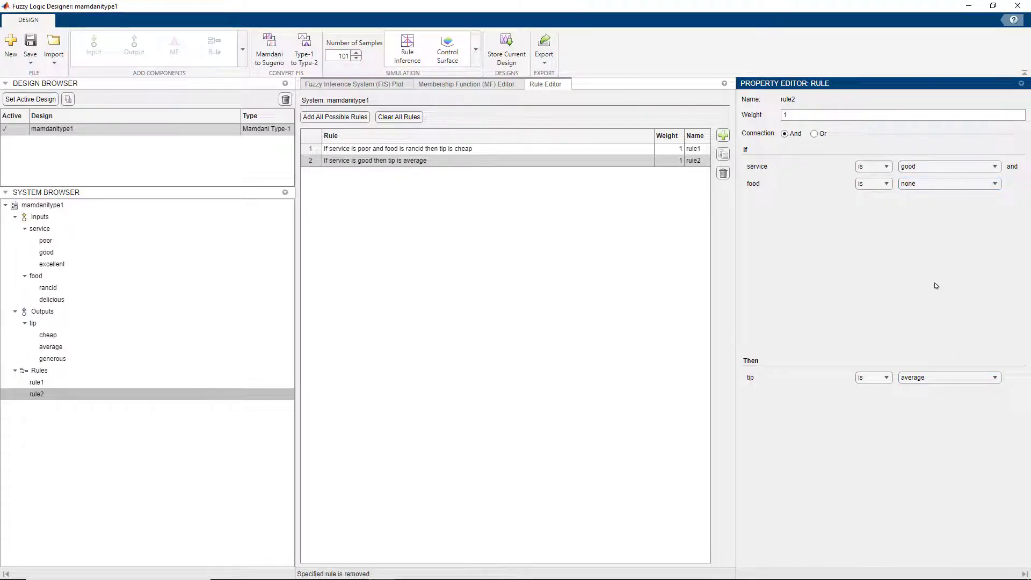
# - Add rule 3: excellent service OR delicious food gives a generous tip
pyautogui.click(723, 135)
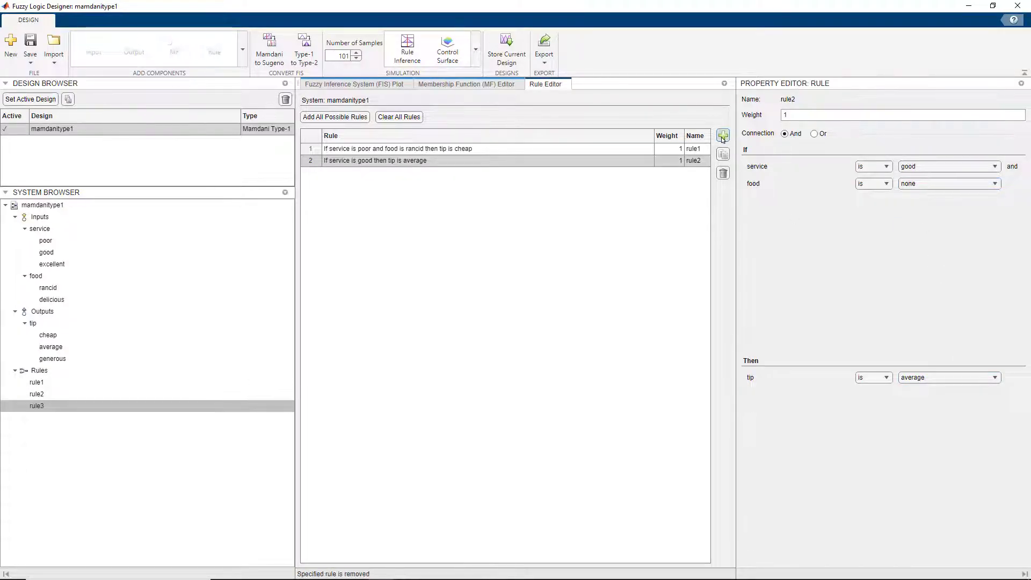
pyautogui.click(955, 167)
pyautogui.click(955, 205)
pyautogui.click(814, 133)
pyautogui.click(913, 184)
pyautogui.click(923, 213)
pyautogui.click(967, 378)
pyautogui.click(959, 414)
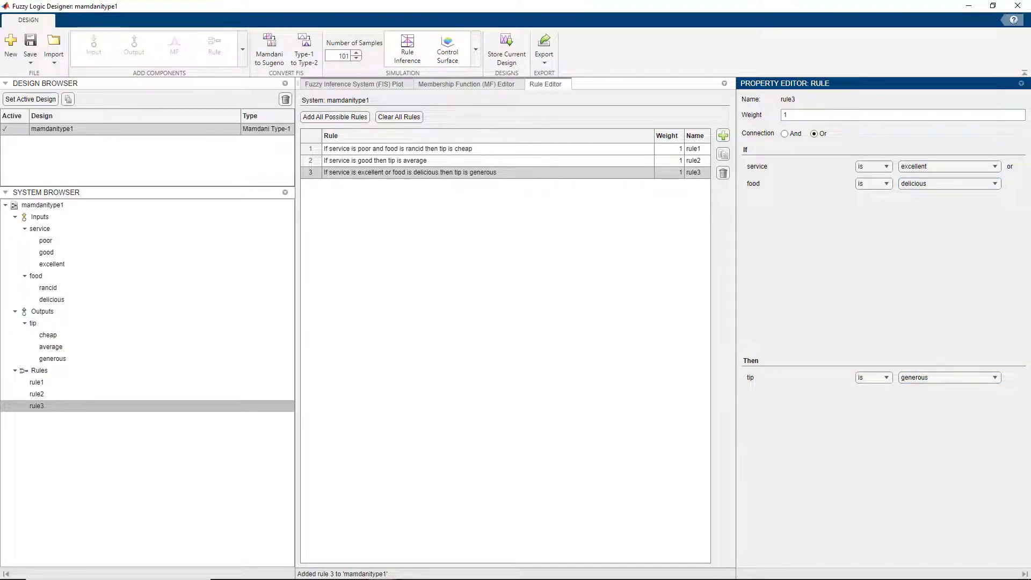
# - Run rule inference and vary service and food, ending at service 5 and food 8.7
pyautogui.click(380, 86)
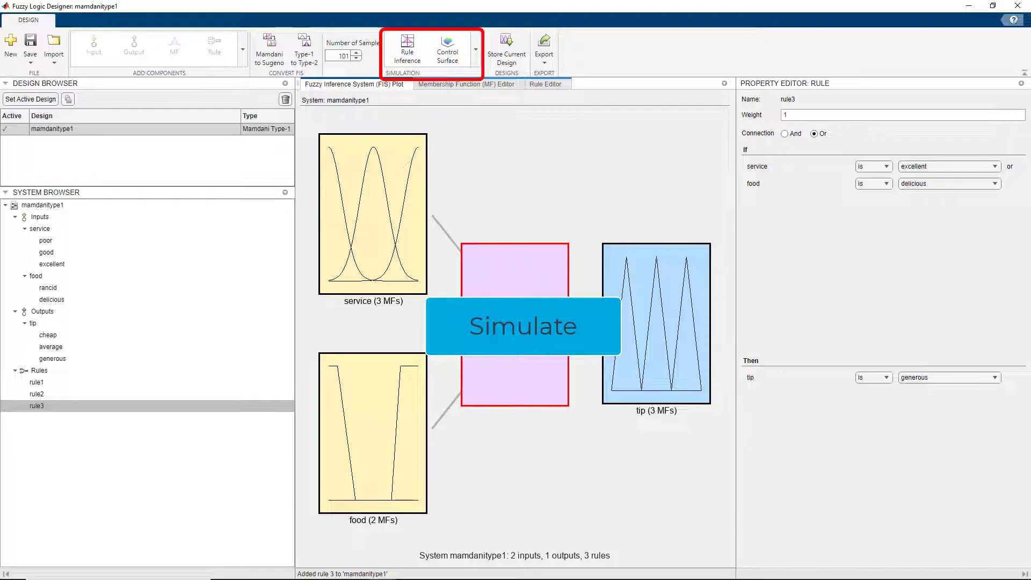
pyautogui.click(408, 48)
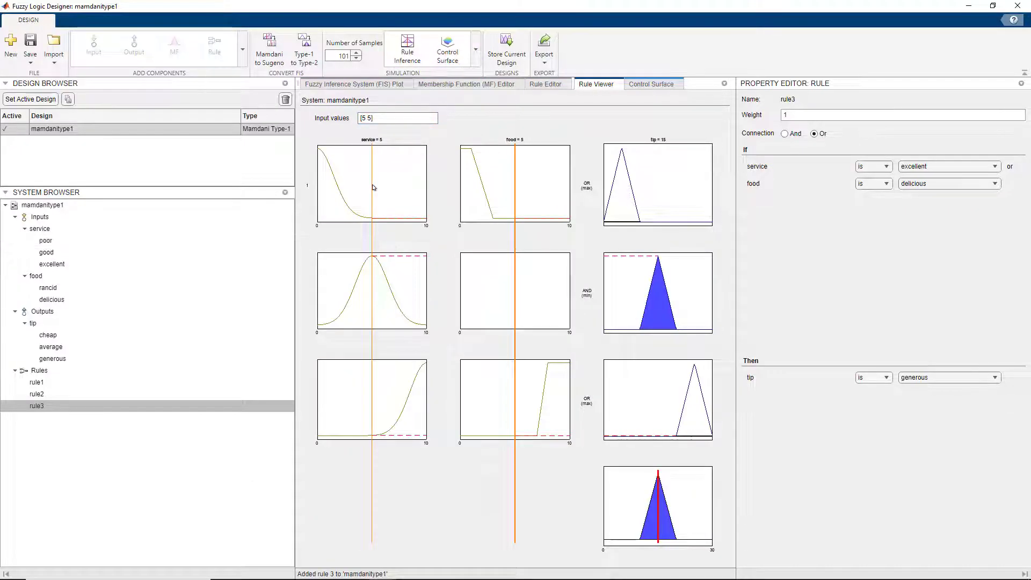
pyautogui.moveTo(372, 189); pyautogui.dragTo(331, 189)
pyautogui.moveTo(515, 170); pyautogui.dragTo(551, 178)
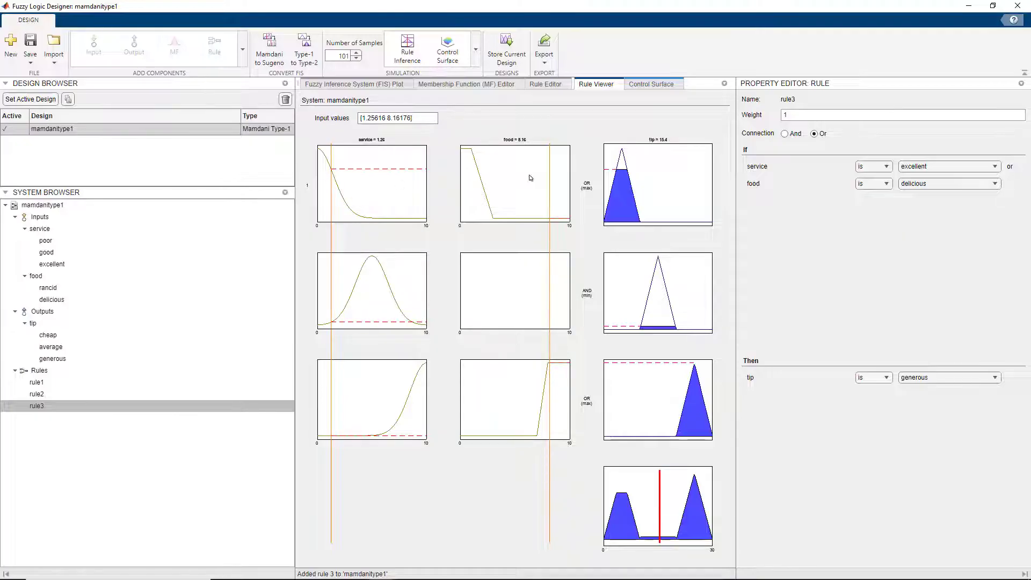
pyautogui.moveTo(550, 178); pyautogui.dragTo(472, 180)
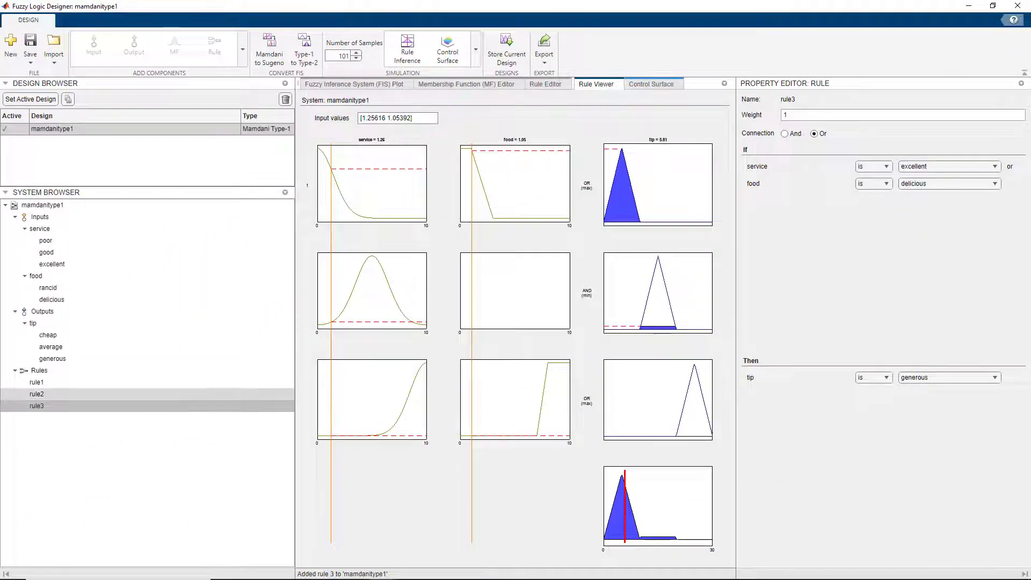
pyautogui.click(479, 203)
pyautogui.click(555, 204)
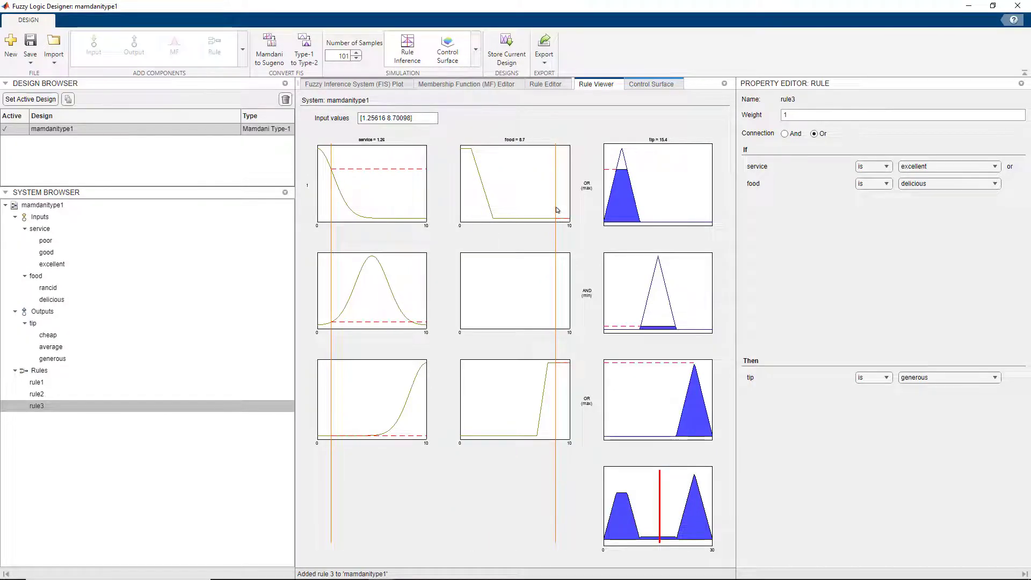
pyautogui.moveTo(334, 186); pyautogui.dragTo(373, 193)
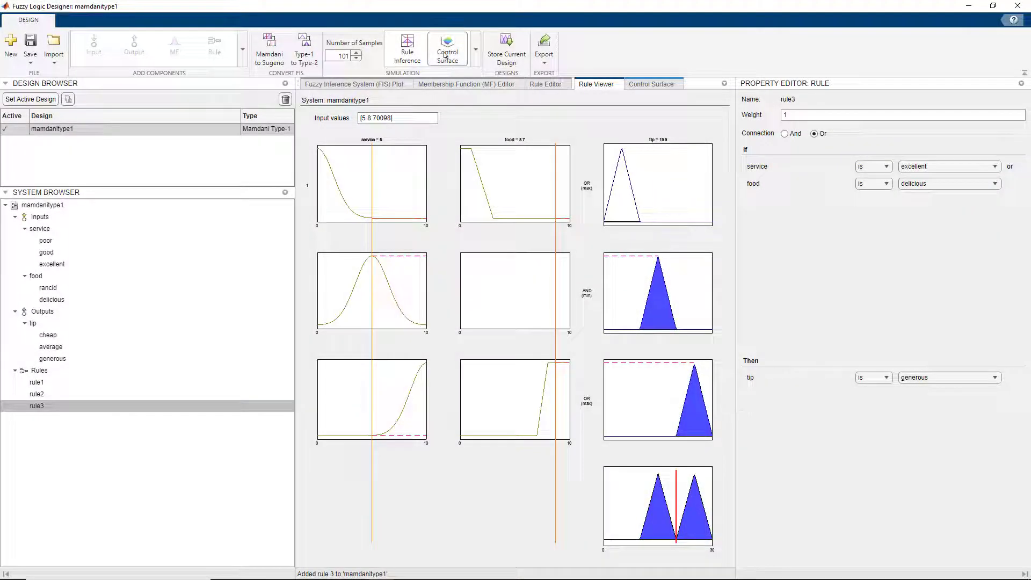
# - Plot the 3-D control surface of tip against service and food
pyautogui.click(446, 54)
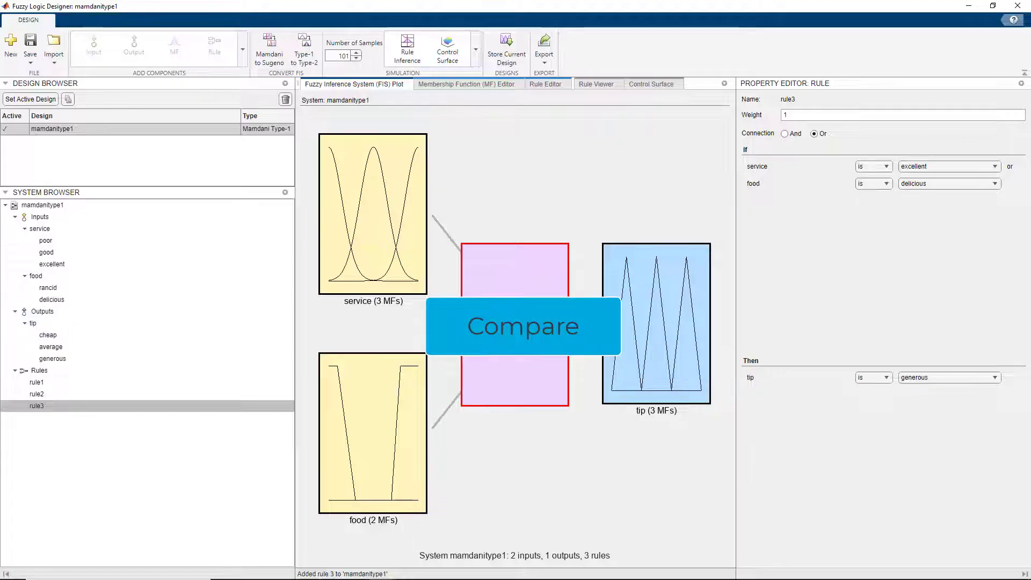
# - Duplicate mamdanitype1, convert the copy to type-2 mamdanitype1_1_1, then reactivate mamdanitype1
pyautogui.click(69, 100)
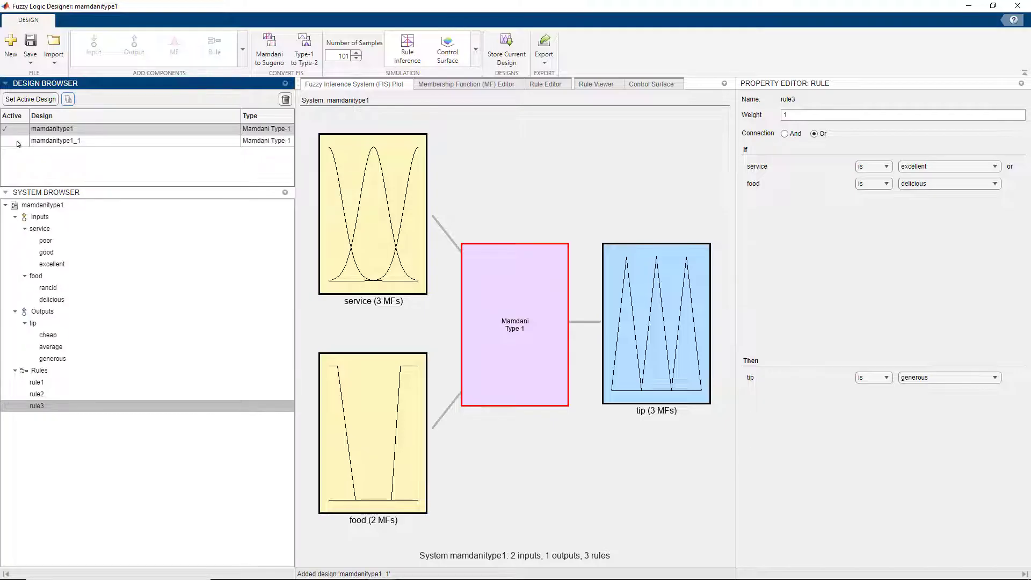
pyautogui.click(18, 143)
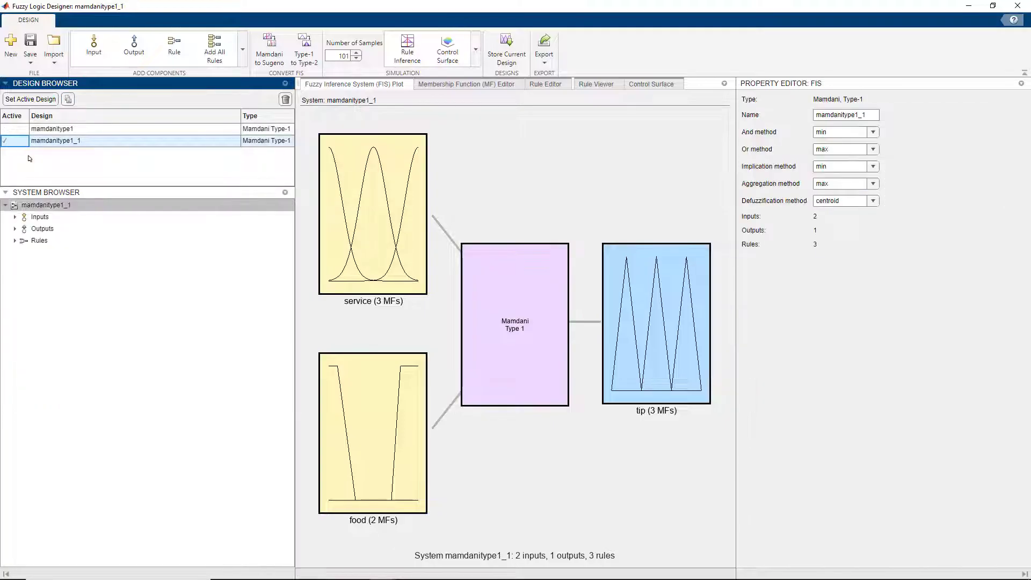
pyautogui.click(304, 58)
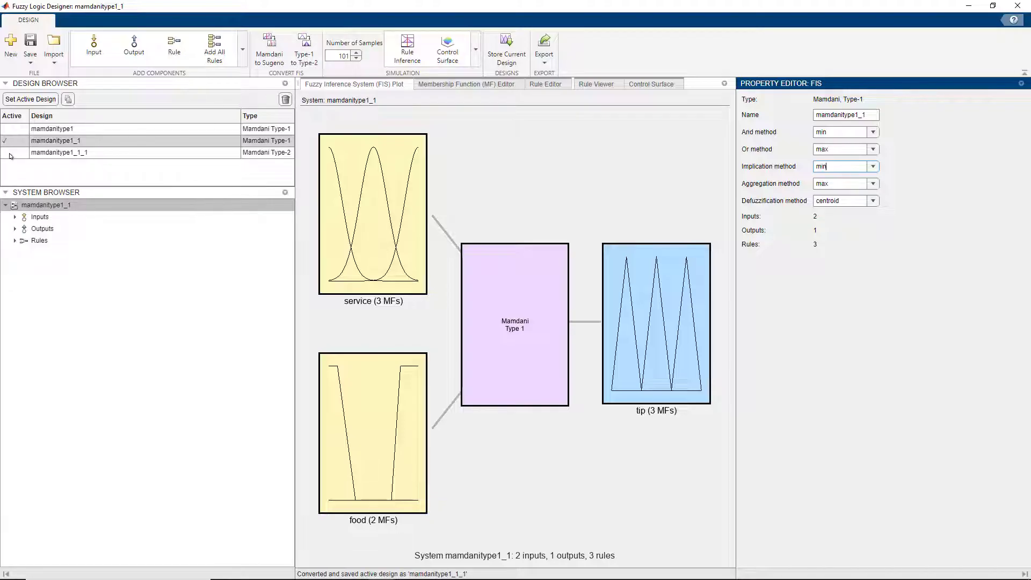
pyautogui.click(10, 155)
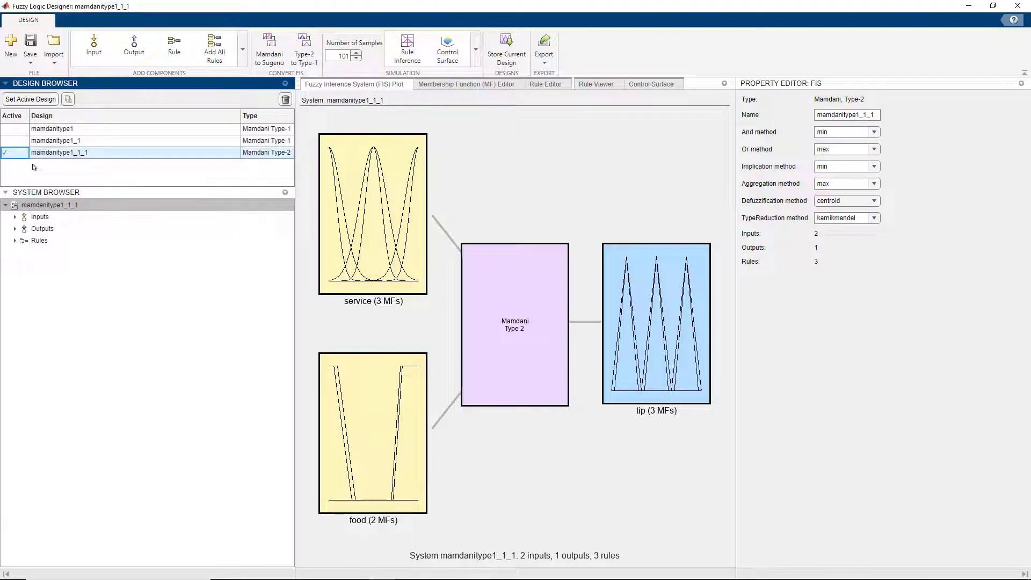
pyautogui.click(483, 84)
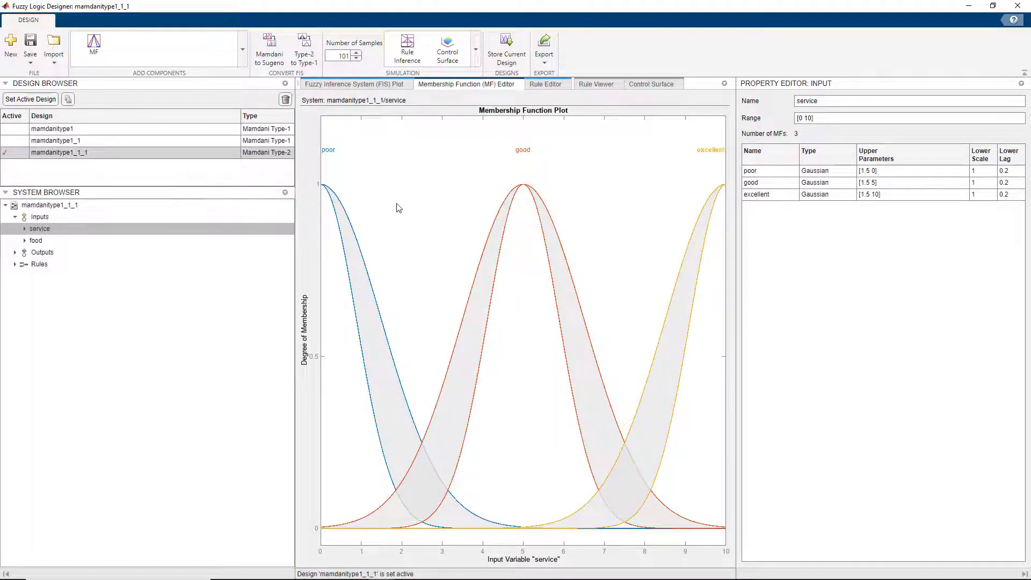
pyautogui.click(25, 129)
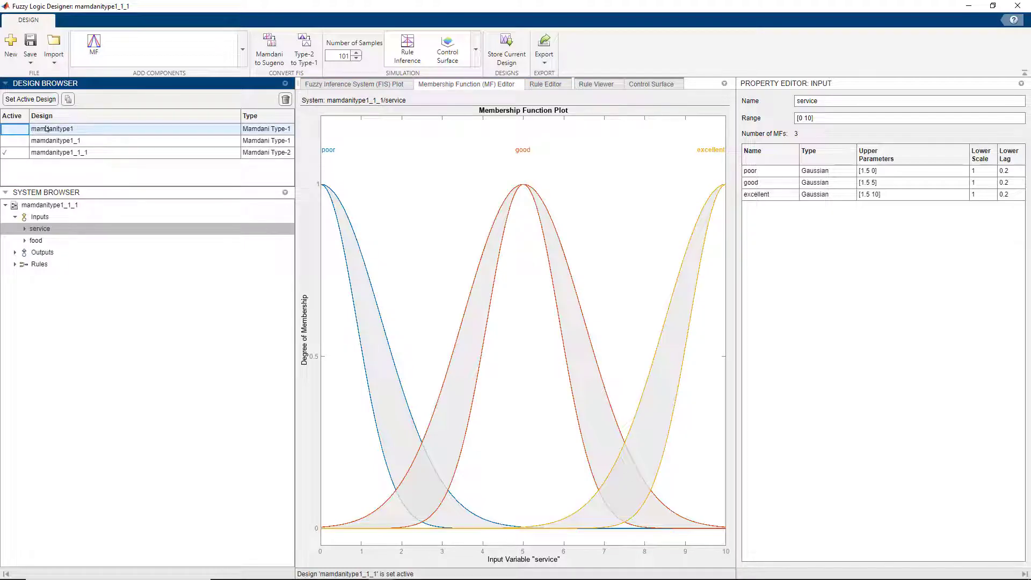
pyautogui.click(26, 100)
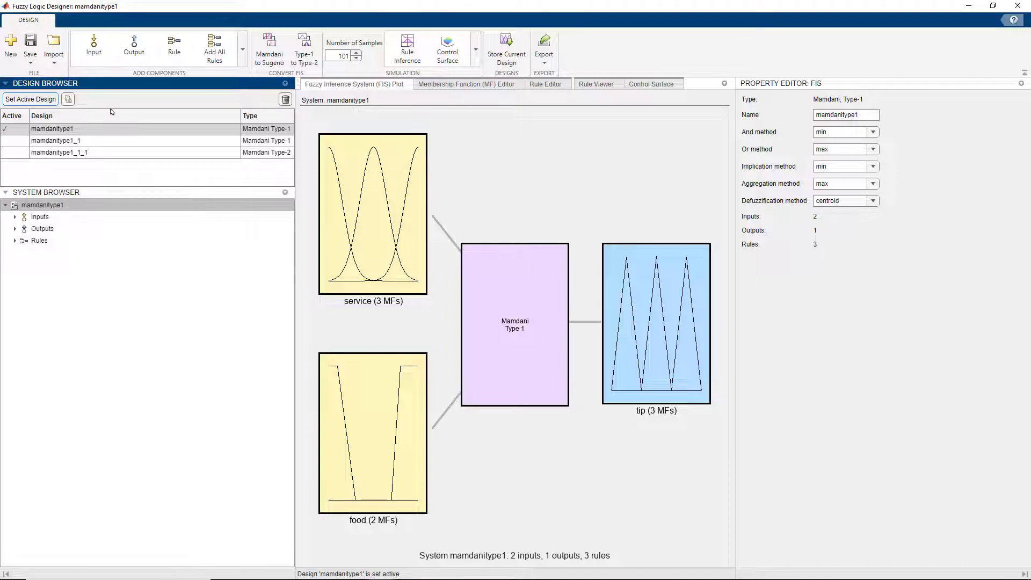
# - Export the mamdanitype1 fuzzy inference system to the MATLAB workspace
pyautogui.click(544, 54)
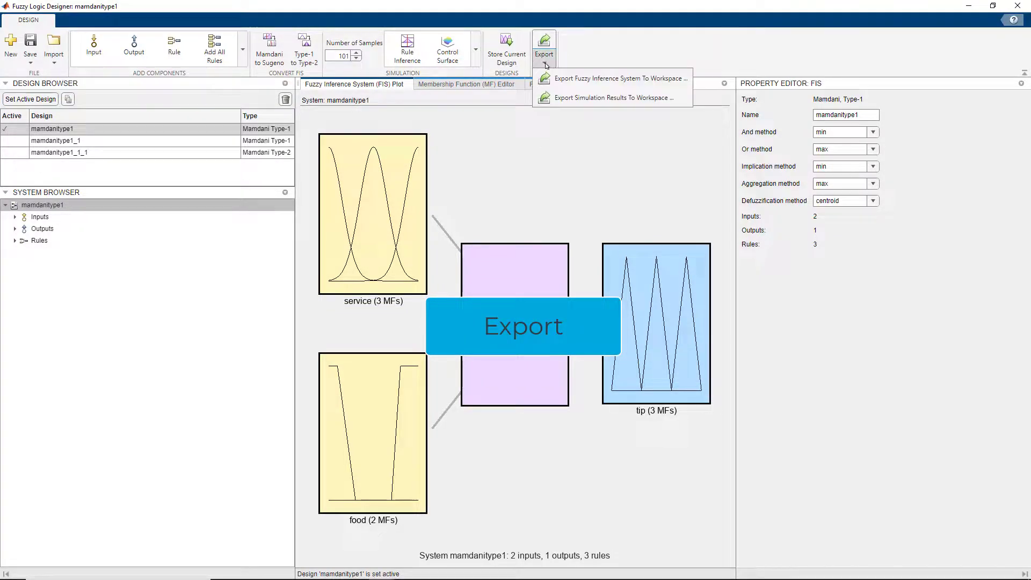
pyautogui.click(612, 78)
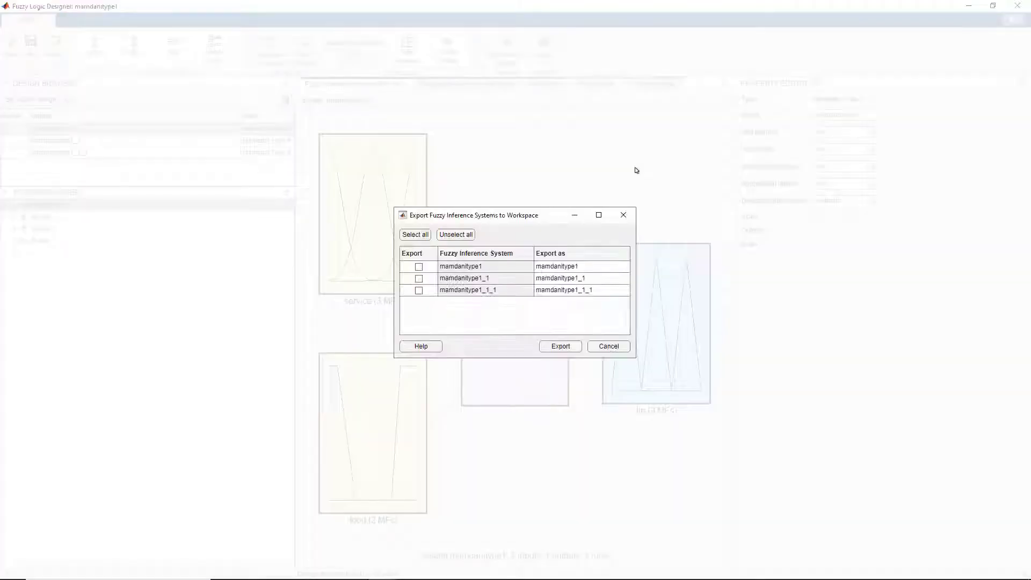
pyautogui.click(560, 346)
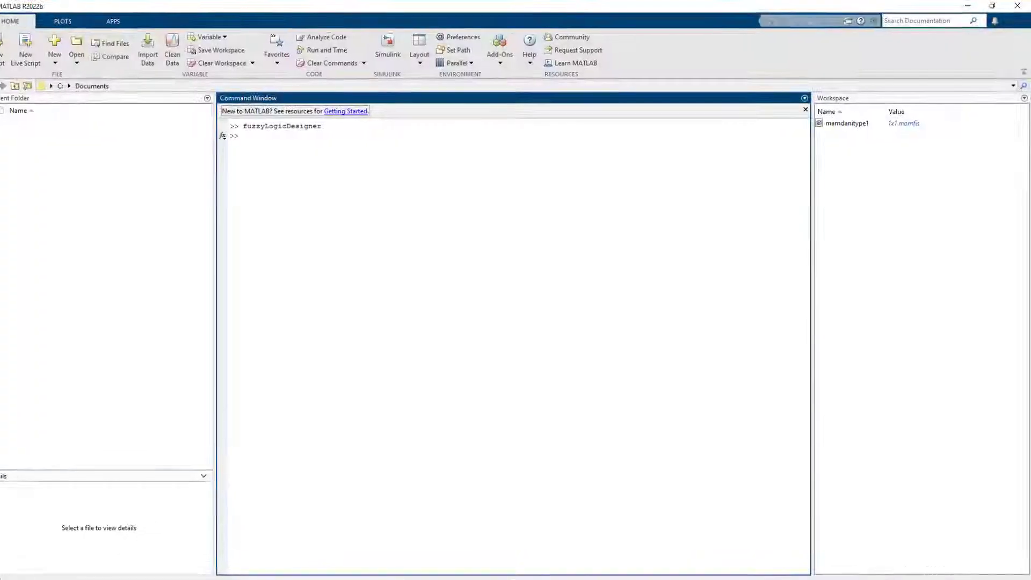